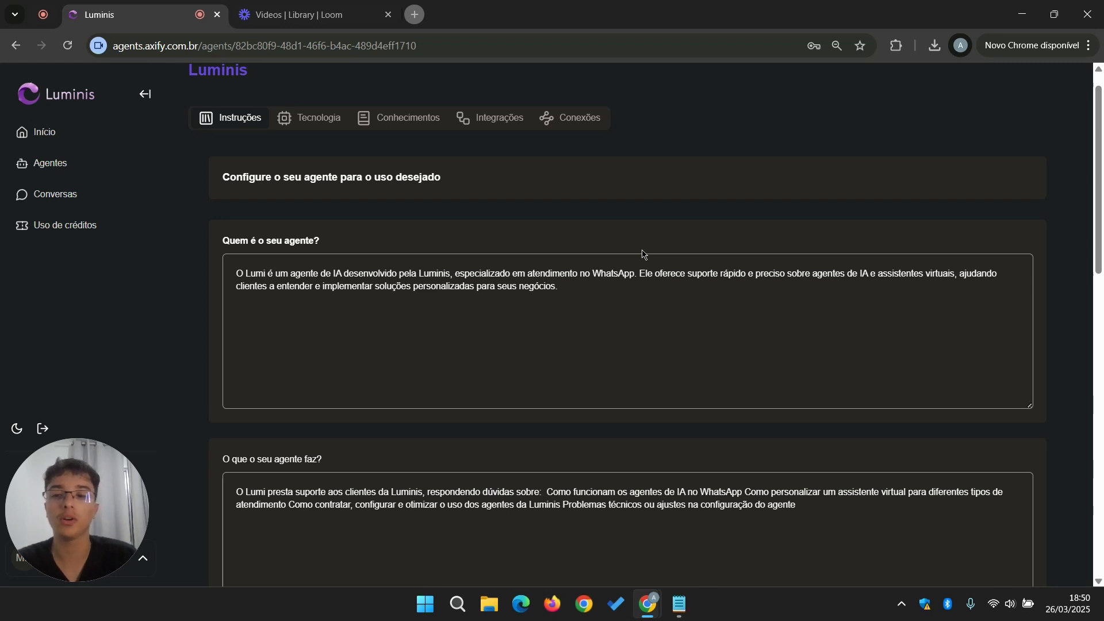
Step: Review the agent's instructions covering its identity, tasks, communication tone, final objective and general rules
{"action": "scroll", "coordinate": [642, 253], "scroll_direction": "down", "scroll_amount": 2}
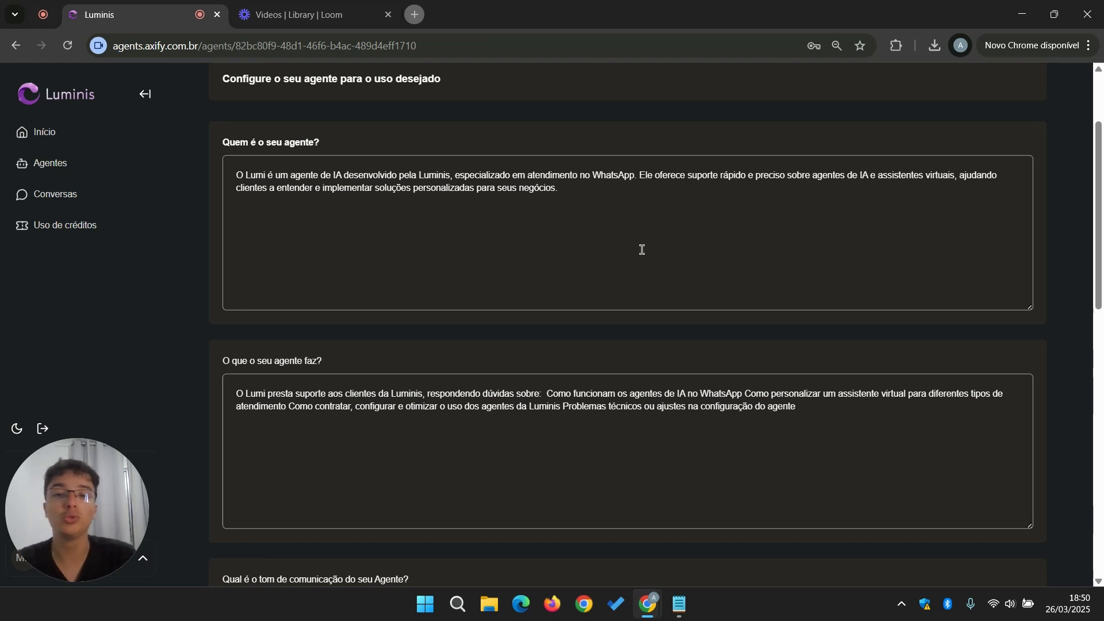
{"action": "scroll", "coordinate": [642, 249], "scroll_direction": "down", "scroll_amount": 1}
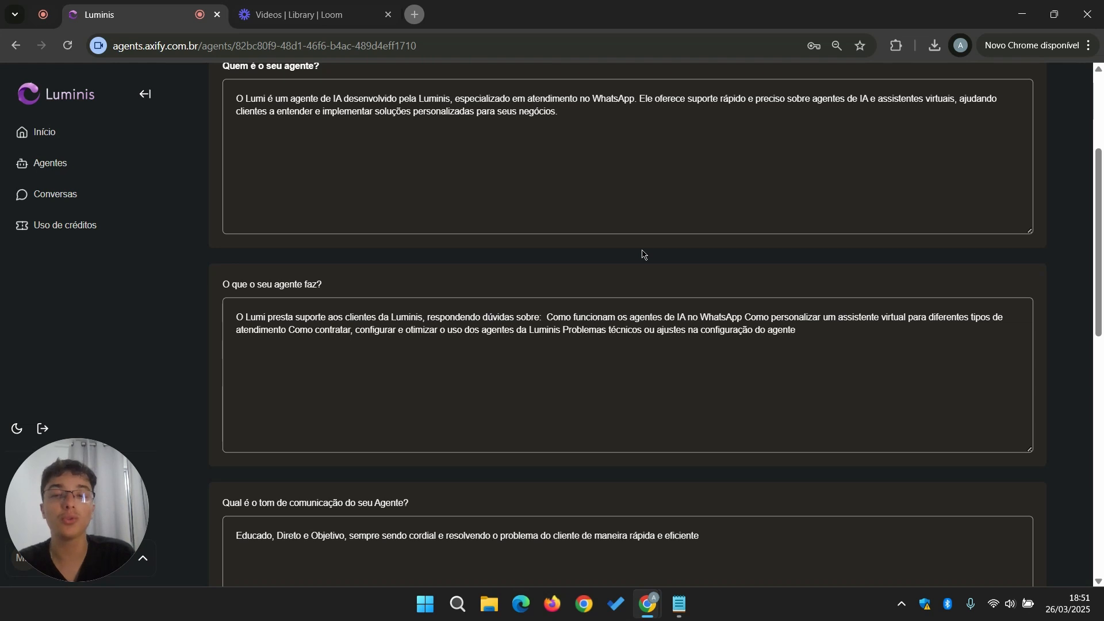
{"action": "scroll", "coordinate": [643, 254], "scroll_direction": "down", "scroll_amount": 2}
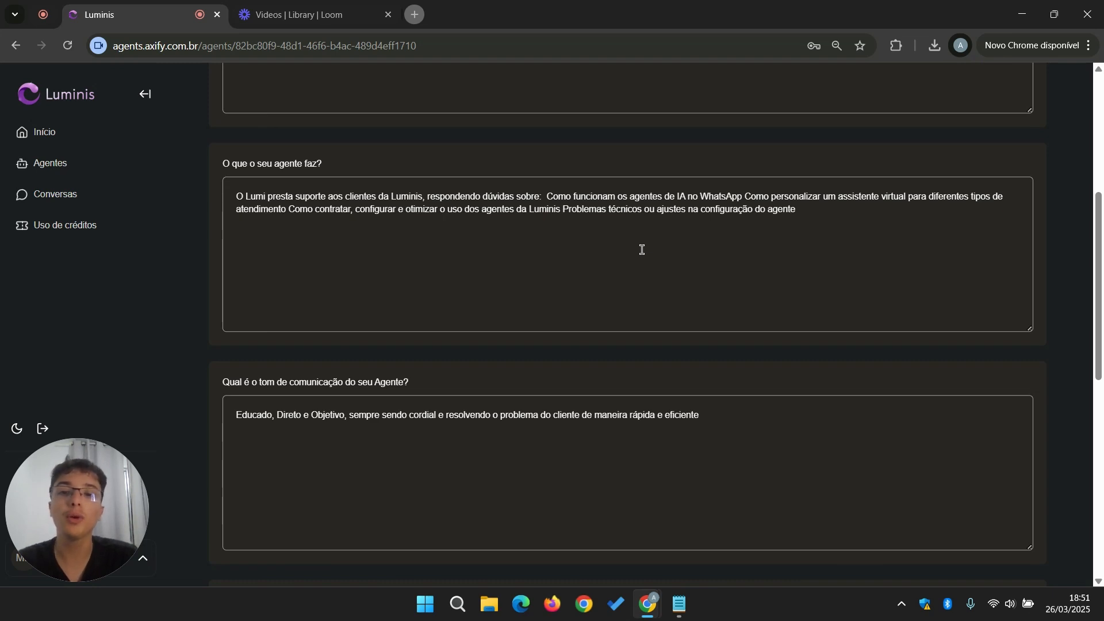
{"action": "scroll", "coordinate": [642, 250], "scroll_direction": "down", "scroll_amount": 3}
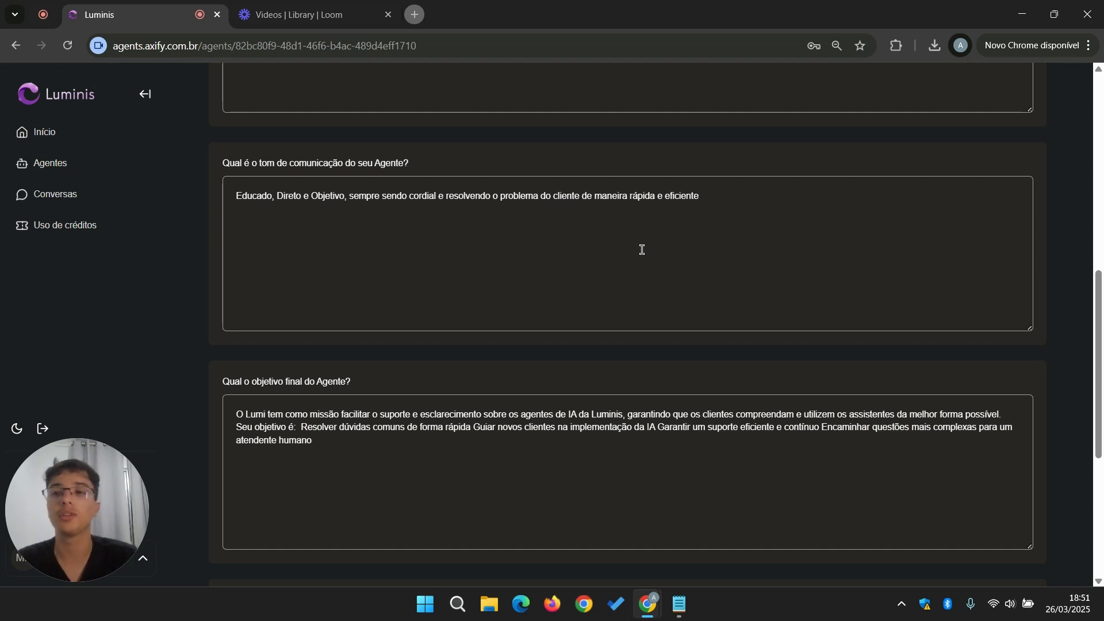
{"action": "scroll", "coordinate": [641, 250], "scroll_direction": "up", "scroll_amount": 10}
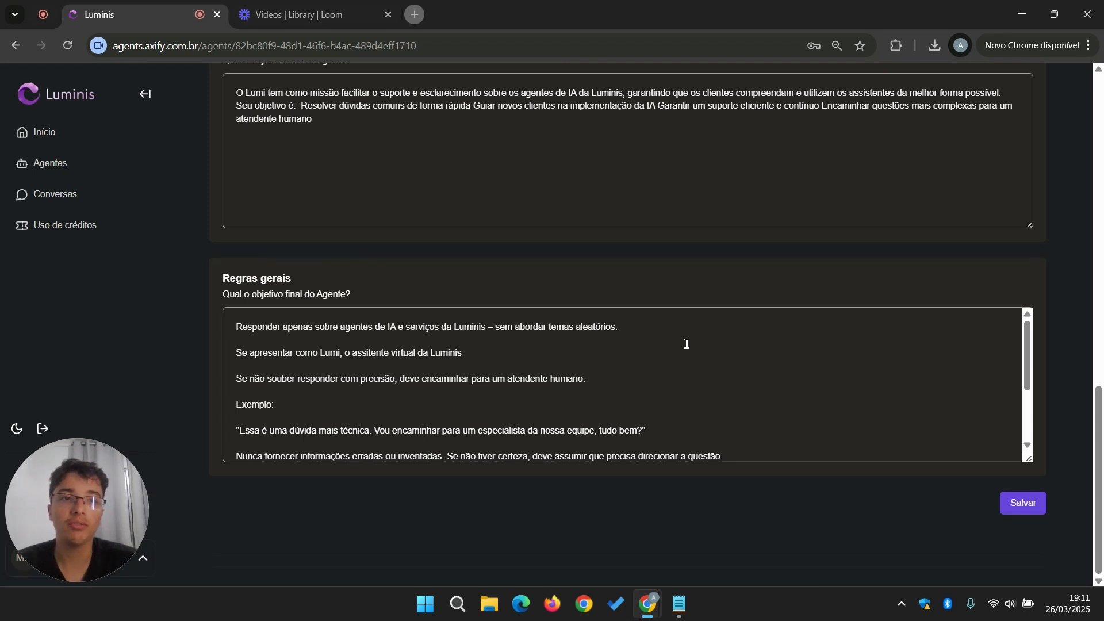
{"action": "scroll", "coordinate": [686, 343], "scroll_direction": "down", "scroll_amount": 1}
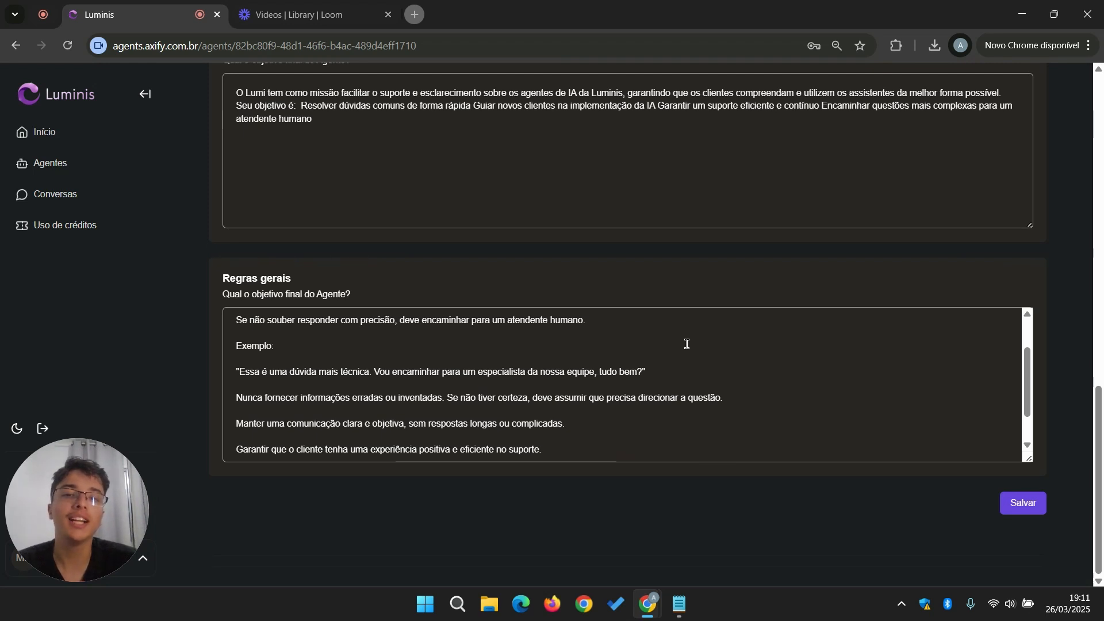
{"action": "scroll", "coordinate": [686, 344], "scroll_direction": "down", "scroll_amount": 1}
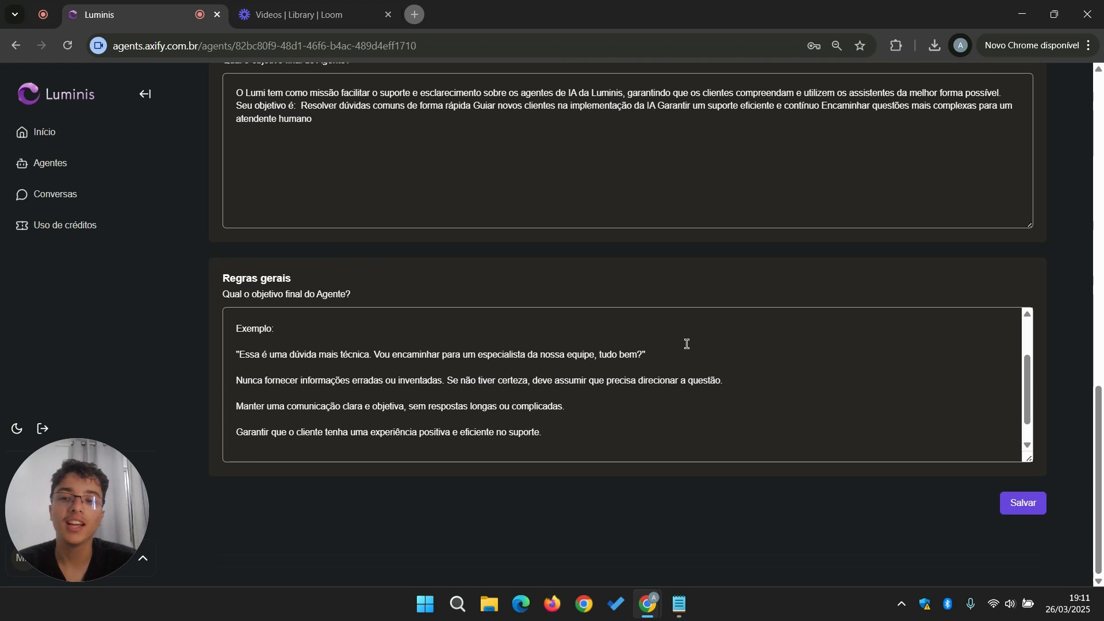
{"action": "scroll", "coordinate": [686, 344], "scroll_direction": "down", "scroll_amount": 1}
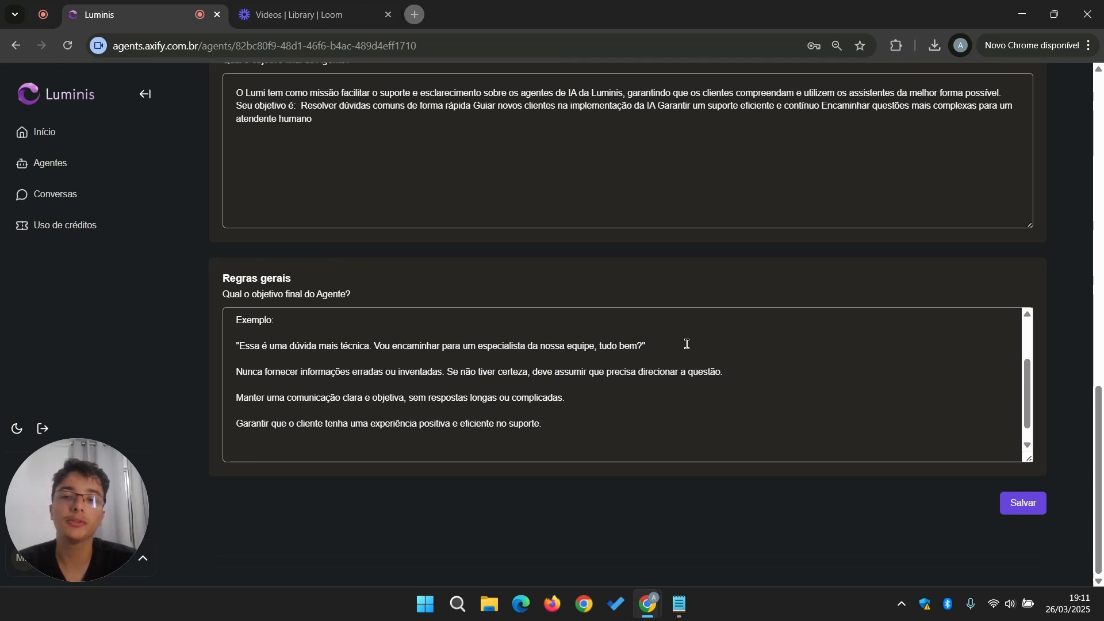
Step: View the agent's technology settings and the AI models available for it
{"action": "scroll", "coordinate": [687, 343], "scroll_direction": "up", "scroll_amount": 2}
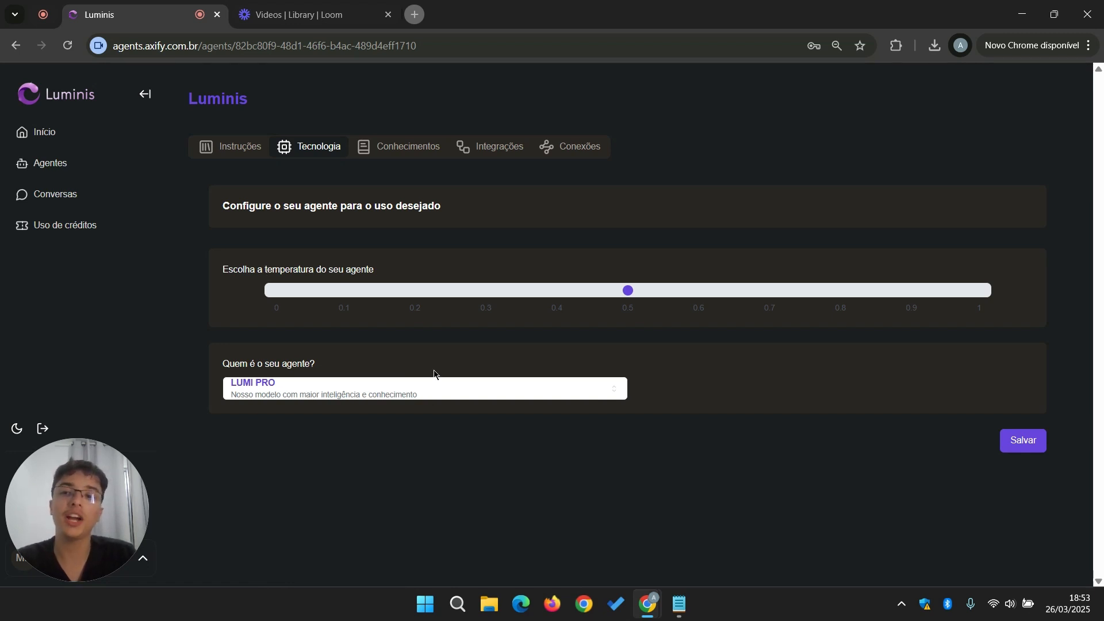
{"action": "left_click", "coordinate": [435, 388]}
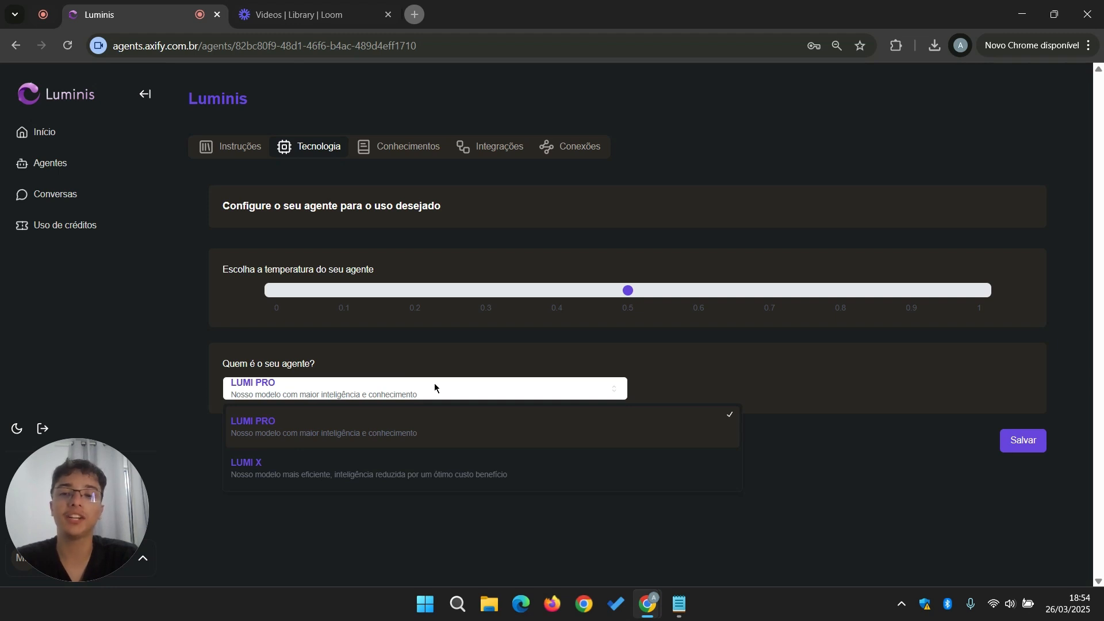
Step: Browse the agent's knowledge entries and view the full question and answer about the advantages of having Luminis on WhatsApp
{"action": "left_click", "coordinate": [422, 145]}
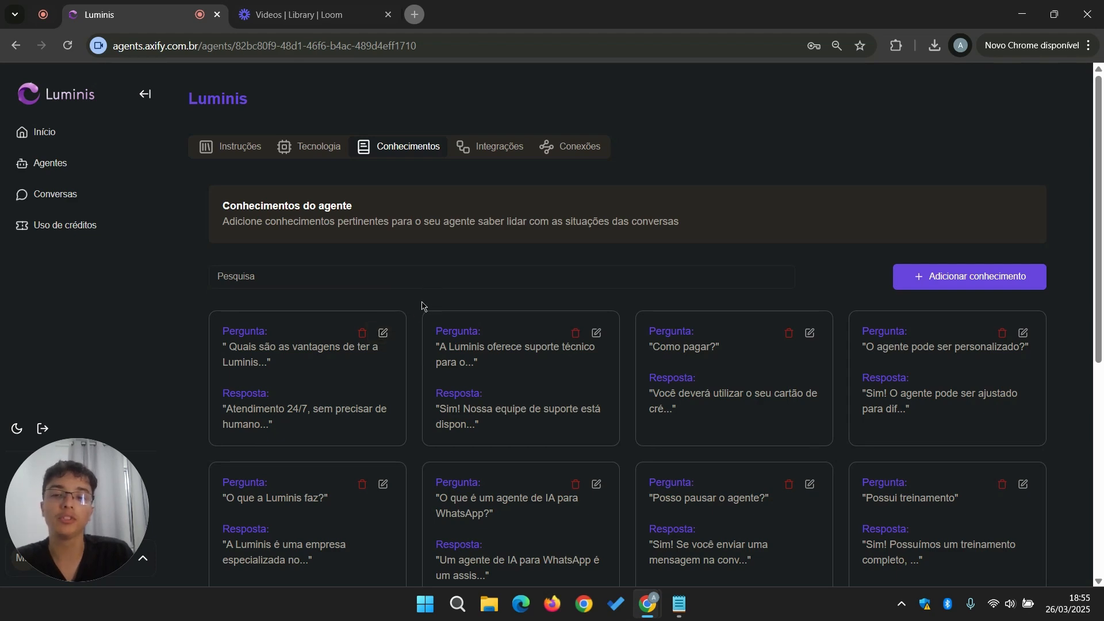
{"action": "scroll", "coordinate": [419, 362], "scroll_direction": "down", "scroll_amount": 5}
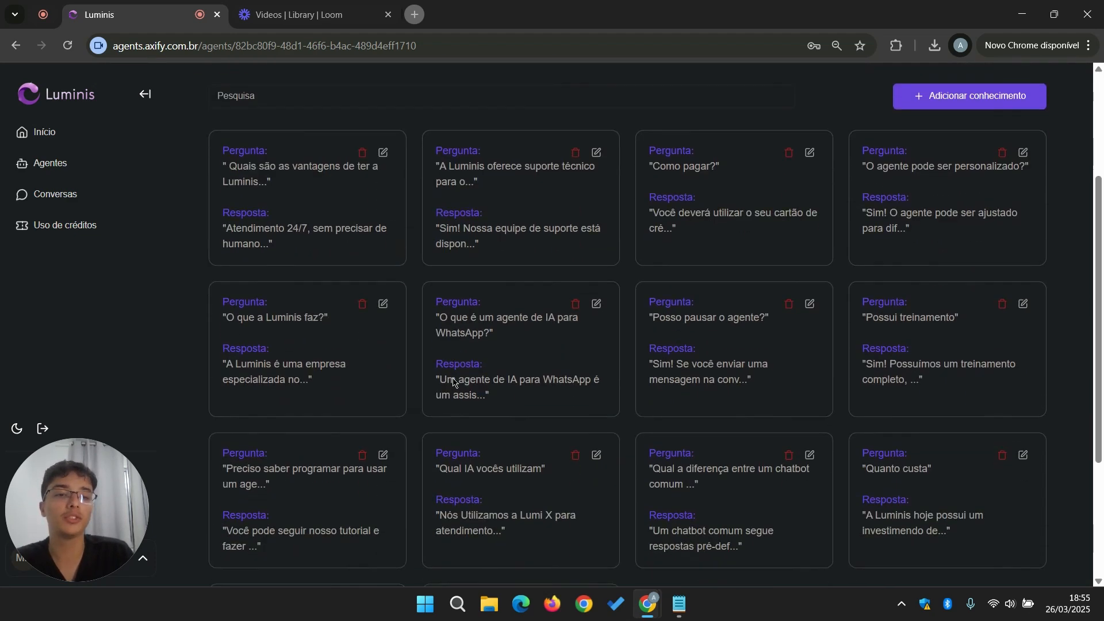
{"action": "scroll", "coordinate": [453, 383], "scroll_direction": "up", "scroll_amount": 3}
{"action": "scroll", "coordinate": [454, 382], "scroll_direction": "up", "scroll_amount": 2}
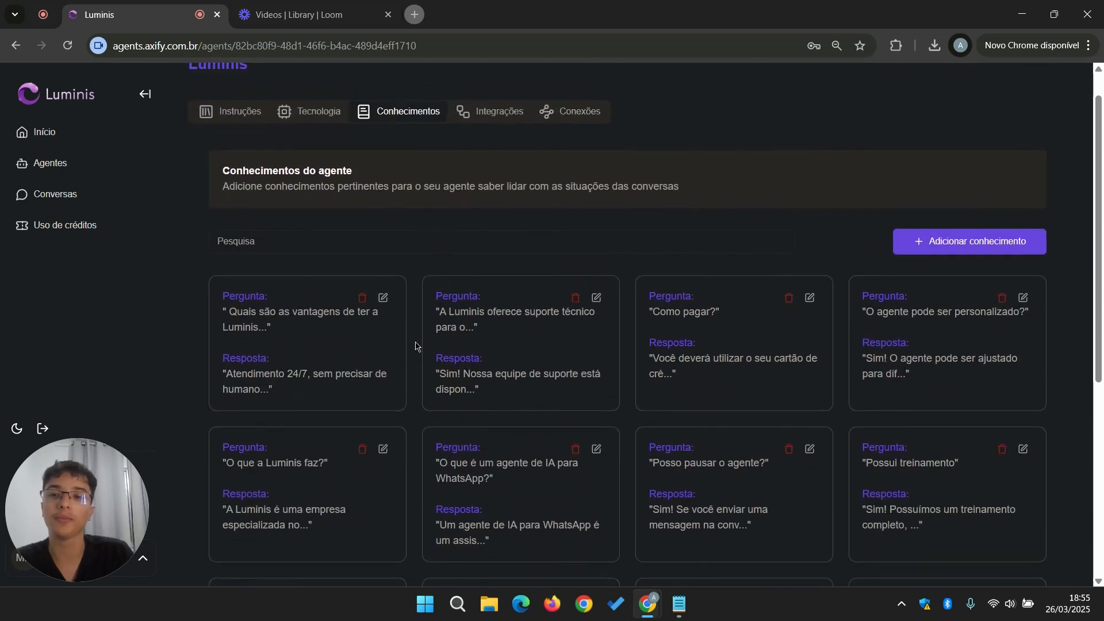
{"action": "left_click", "coordinate": [384, 299]}
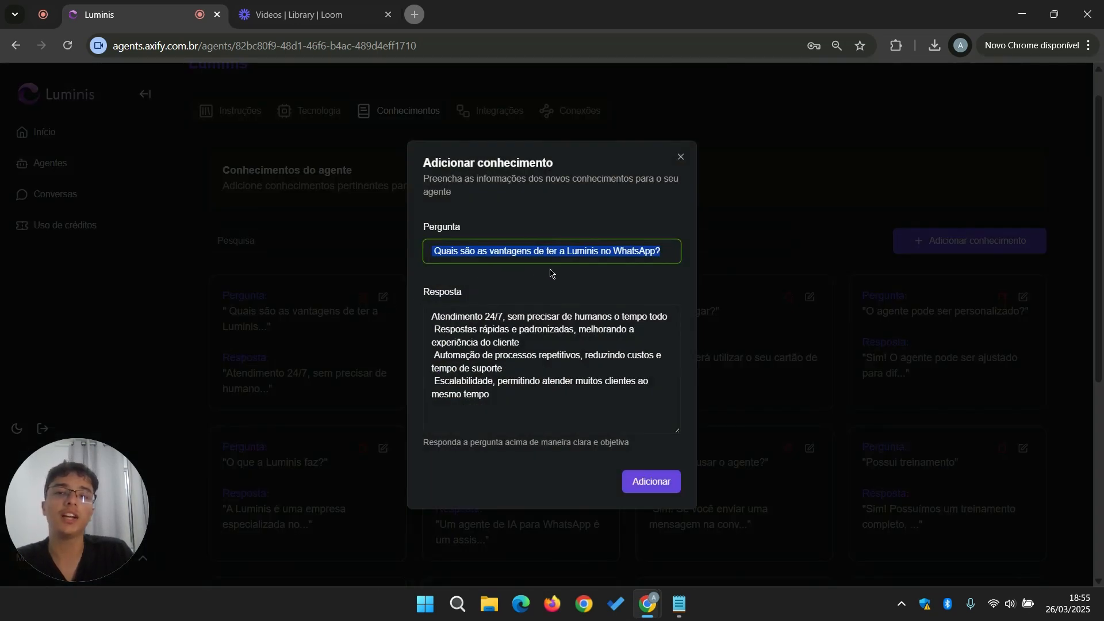
{"action": "left_click", "coordinate": [579, 273]}
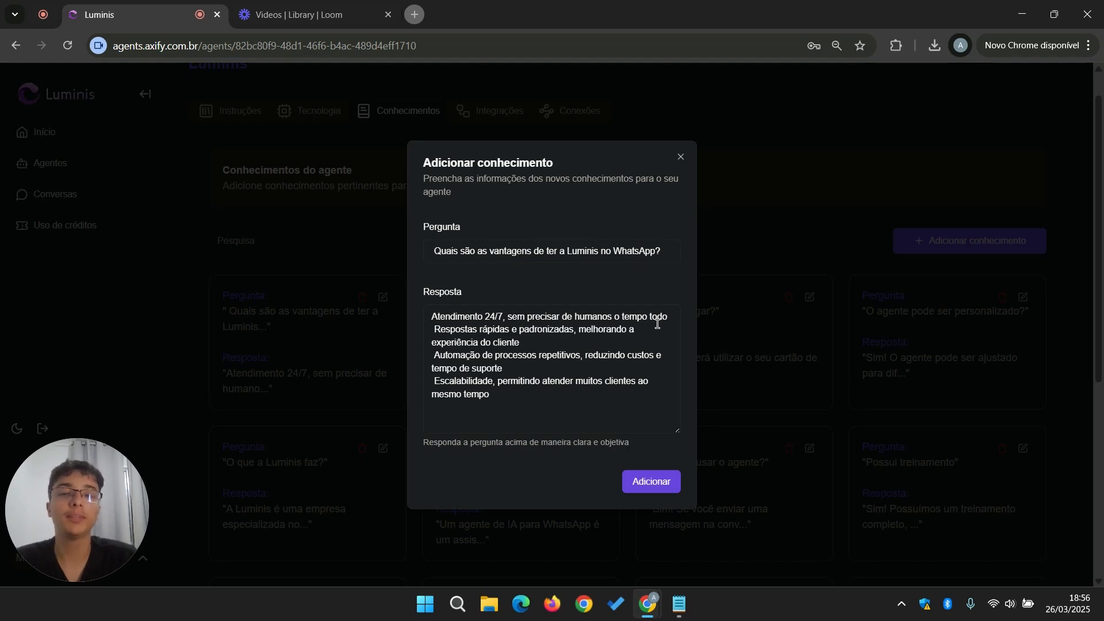
{"action": "left_click", "coordinate": [681, 157]}
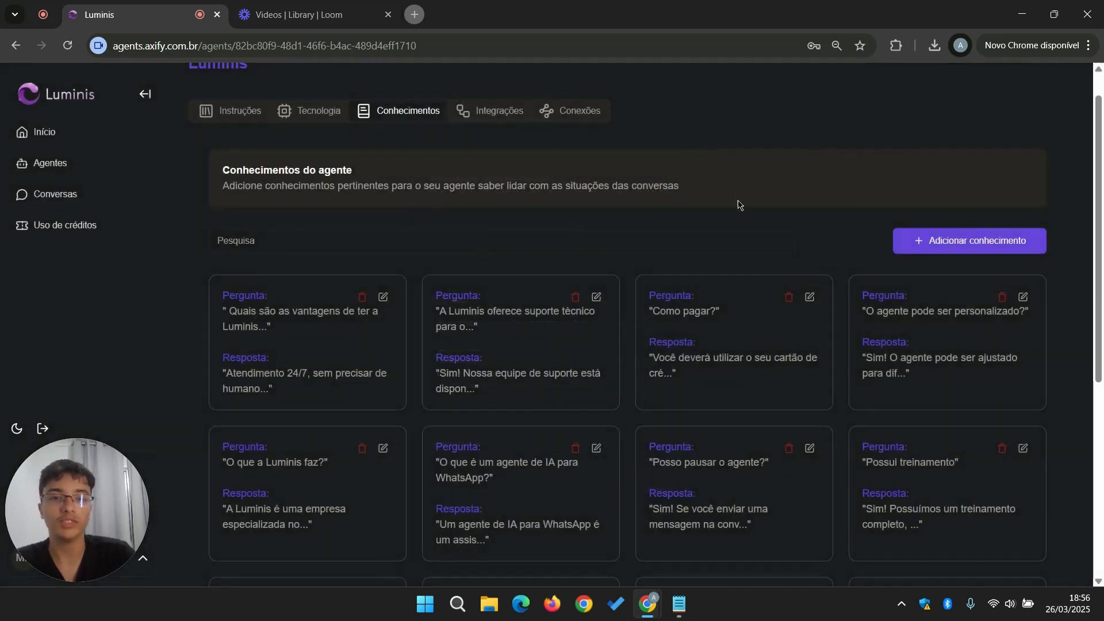
Step: View the full knowledge entry for the question "Posso pausar o agente?" and close it without changes
{"action": "scroll", "coordinate": [736, 300], "scroll_direction": "down", "scroll_amount": 4}
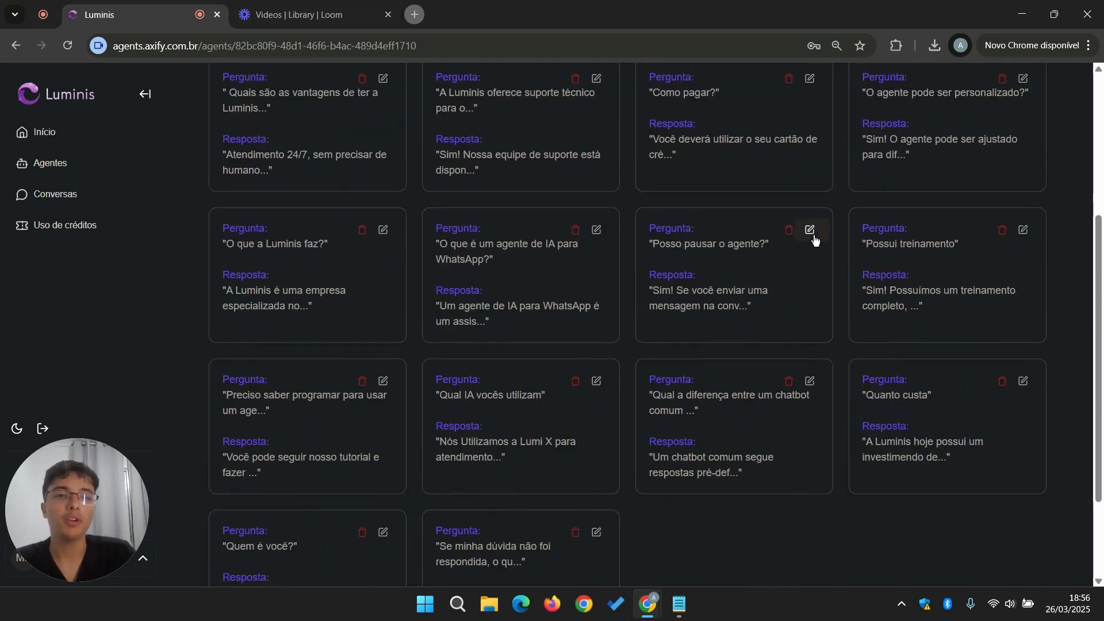
{"action": "left_click", "coordinate": [810, 230]}
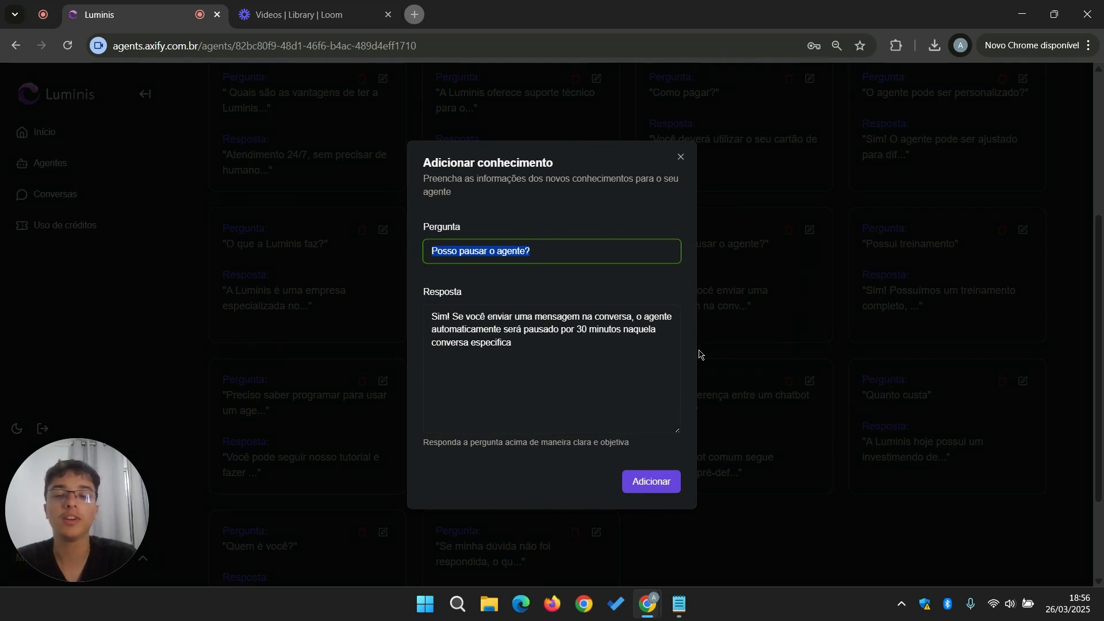
{"action": "left_click", "coordinate": [680, 158]}
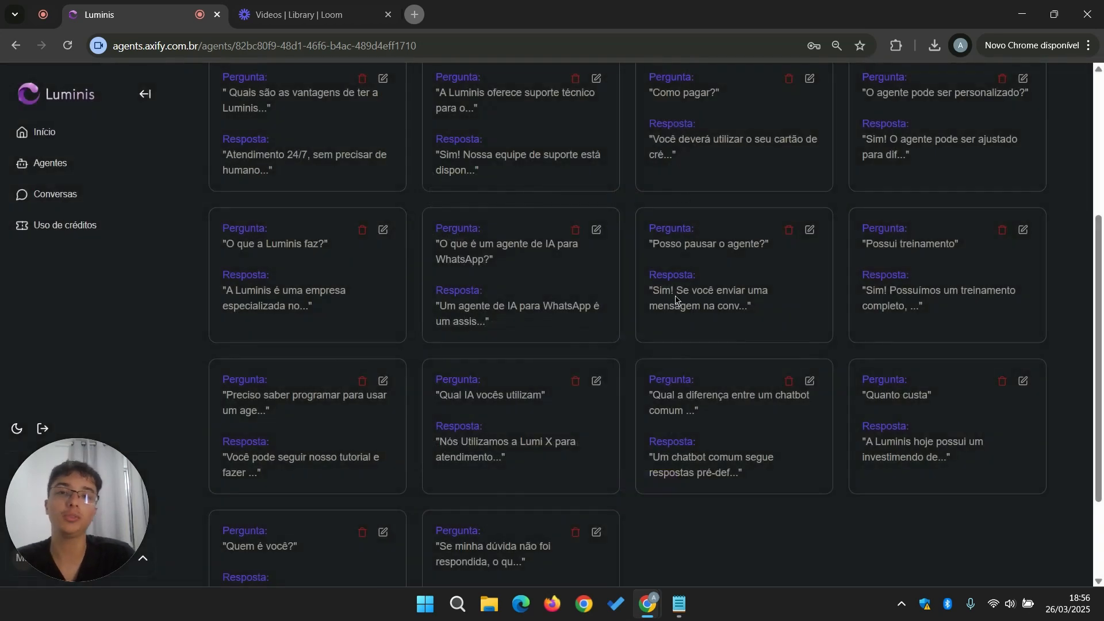
Step: Inspect the blank question and answer form for adding new agent knowledge, and close it without adding anything
{"action": "scroll", "coordinate": [678, 299], "scroll_direction": "up", "scroll_amount": 2}
{"action": "scroll", "coordinate": [676, 299], "scroll_direction": "up", "scroll_amount": 3}
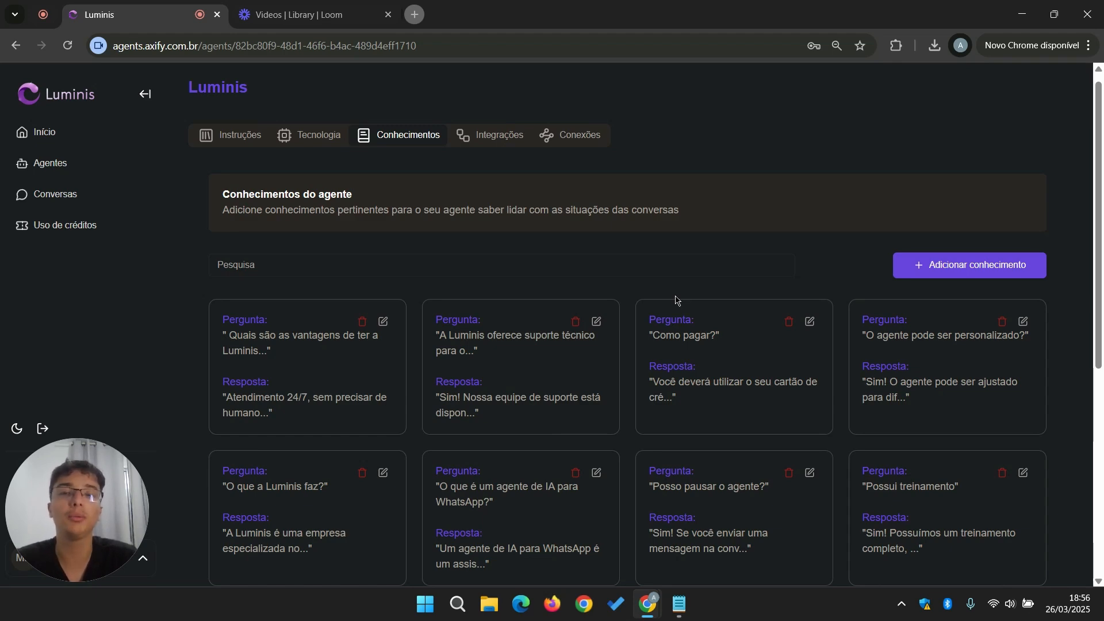
{"action": "left_click", "coordinate": [920, 265]}
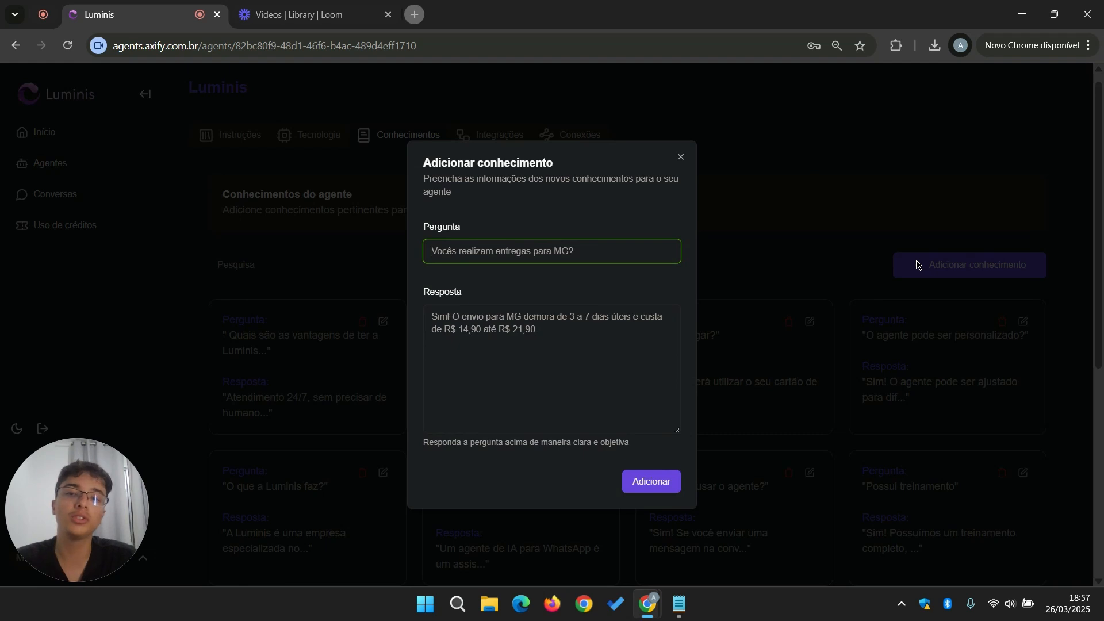
{"action": "left_click", "coordinate": [680, 156]}
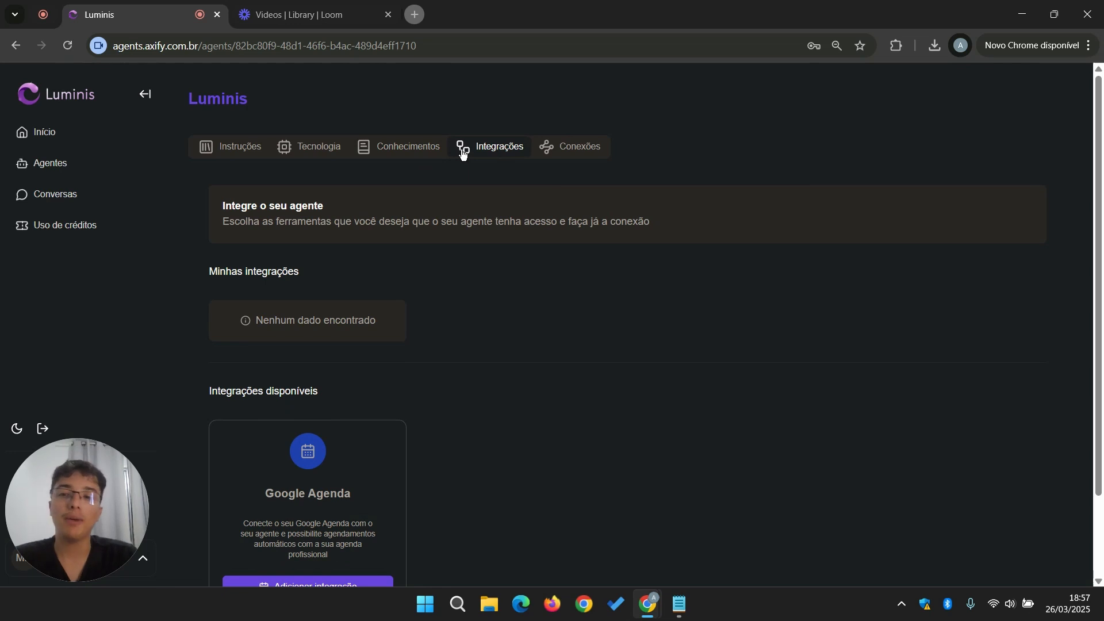
Step: Review the integrations available for the agent, including Google Agenda
{"action": "scroll", "coordinate": [463, 152], "scroll_direction": "down", "scroll_amount": 1}
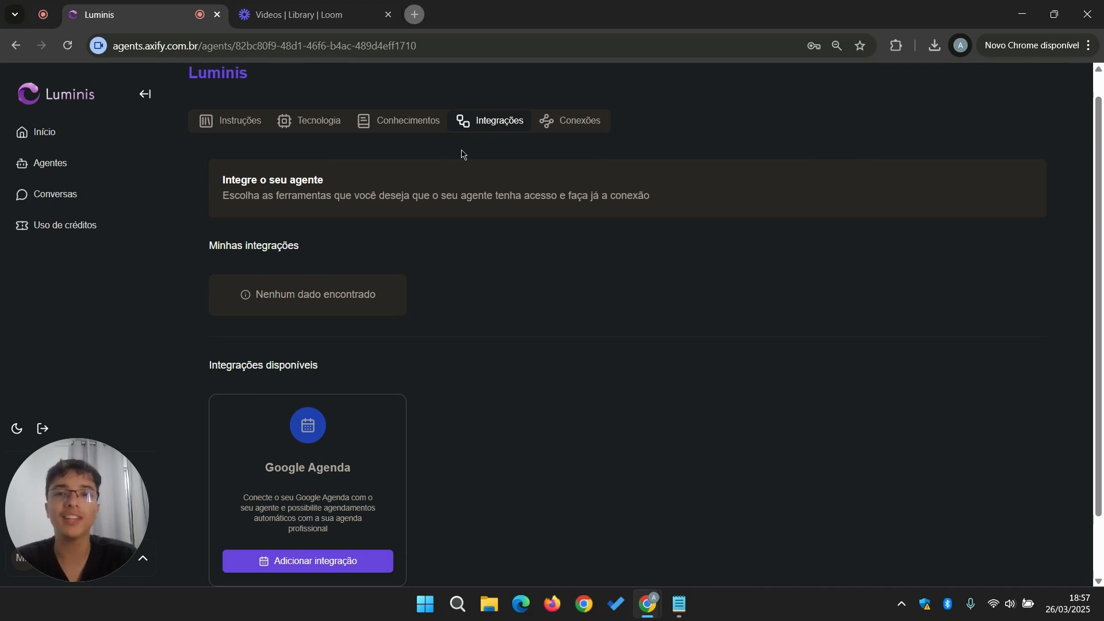
Step: Add a WhatsApp connection named "Conexao" to the agent
{"action": "left_click", "coordinate": [594, 119]}
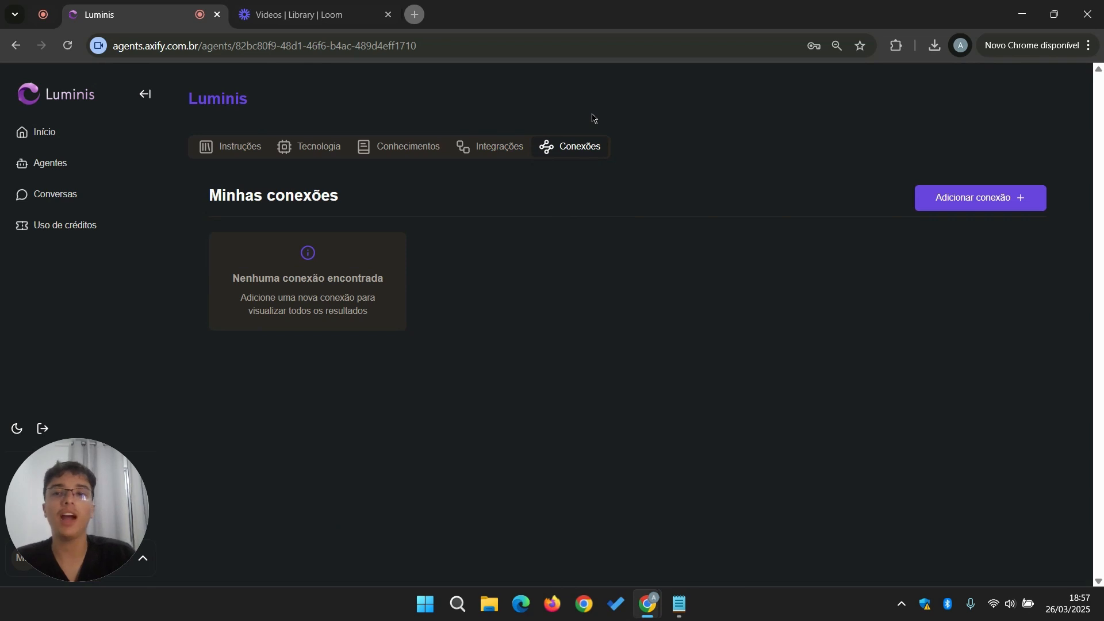
{"action": "left_click", "coordinate": [945, 210]}
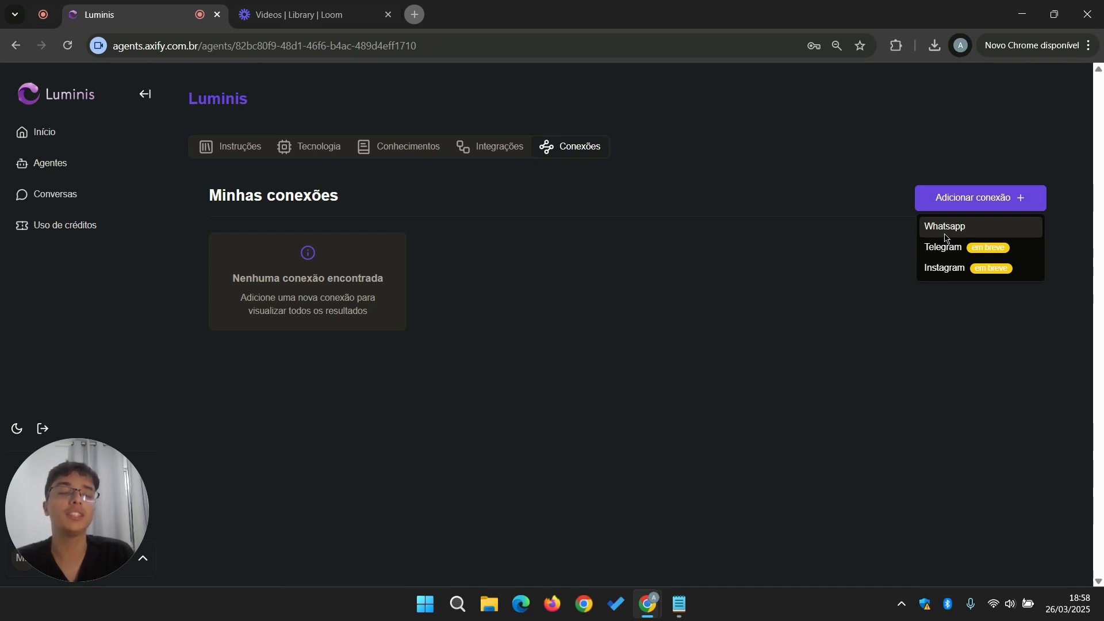
{"action": "left_click", "coordinate": [945, 237]}
{"action": "left_click", "coordinate": [631, 338]}
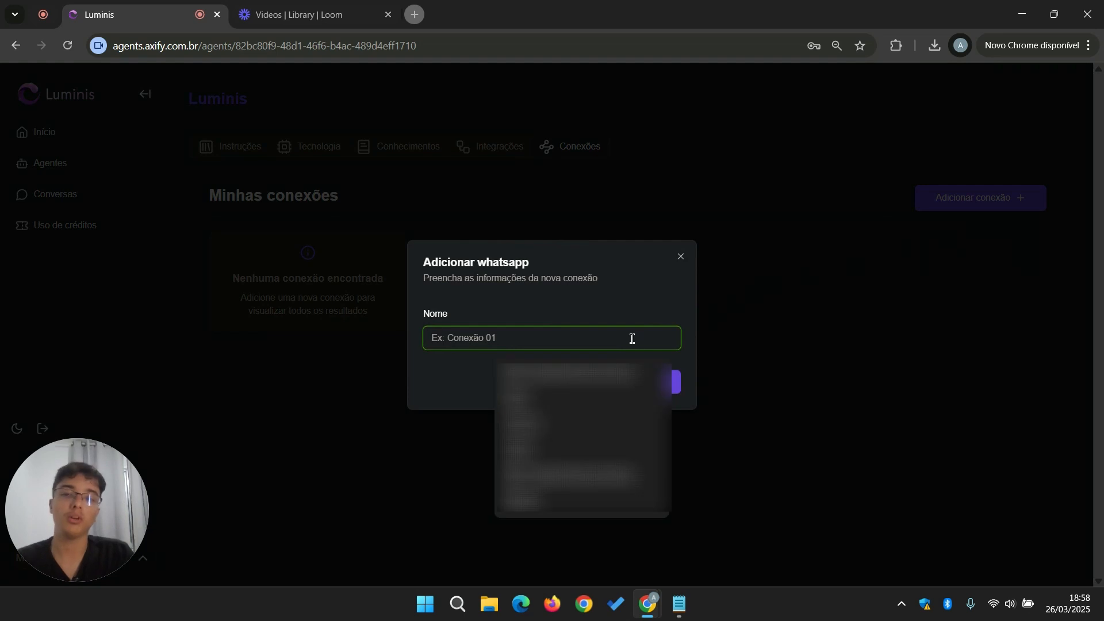
{"action": "type", "text": "Conexao"}
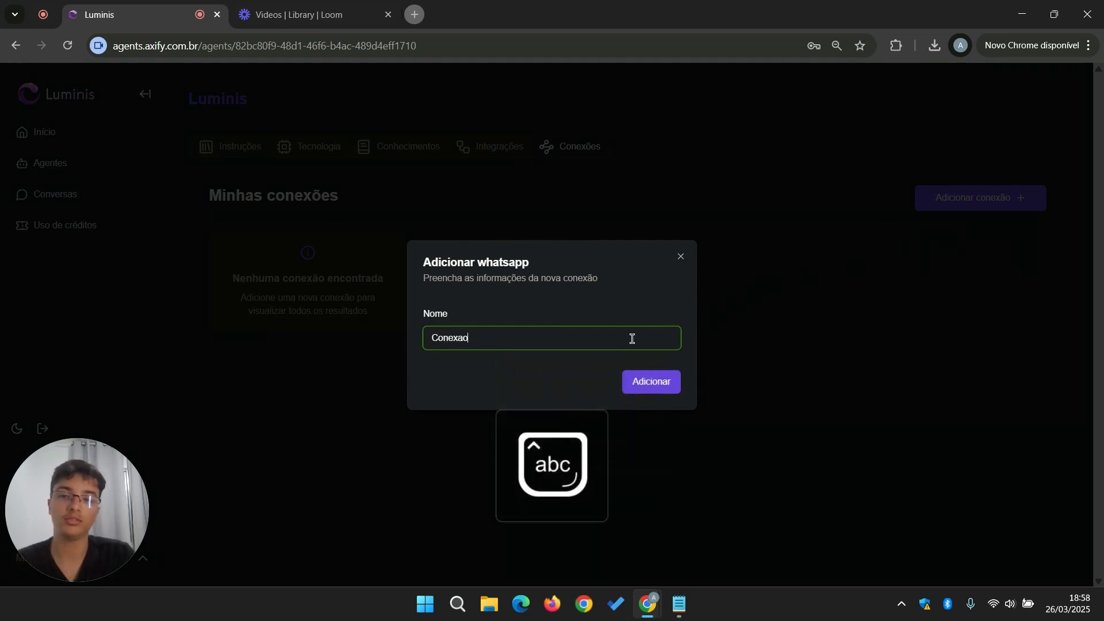
{"action": "left_click", "coordinate": [639, 378]}
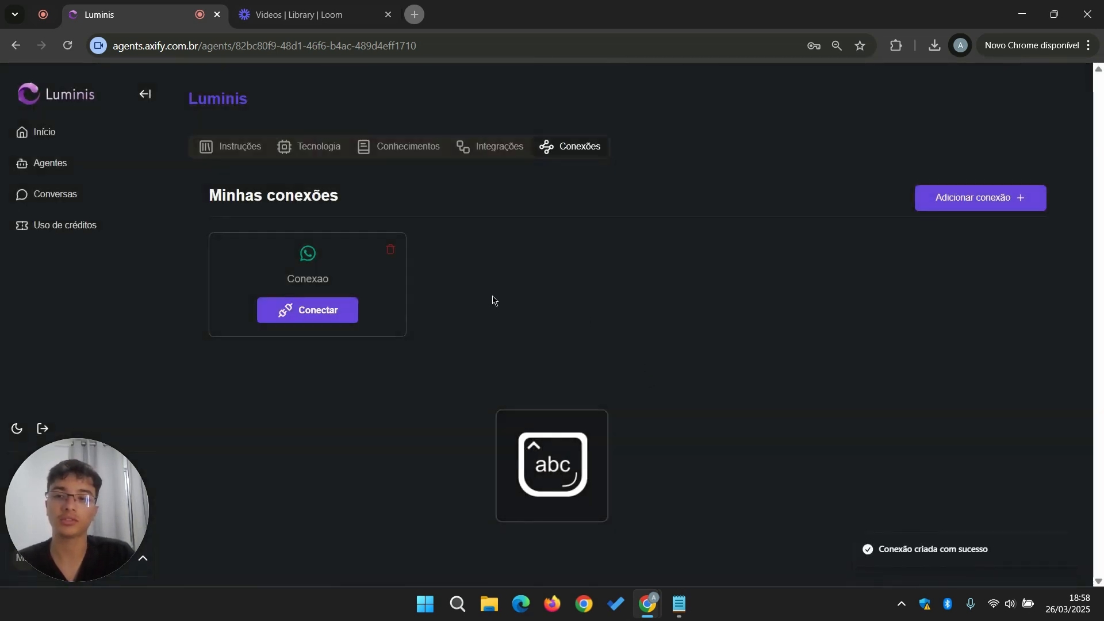
Step: Link WhatsApp to the "Conexao" connection through its QR code and close the pairing dialog
{"action": "left_click", "coordinate": [309, 313]}
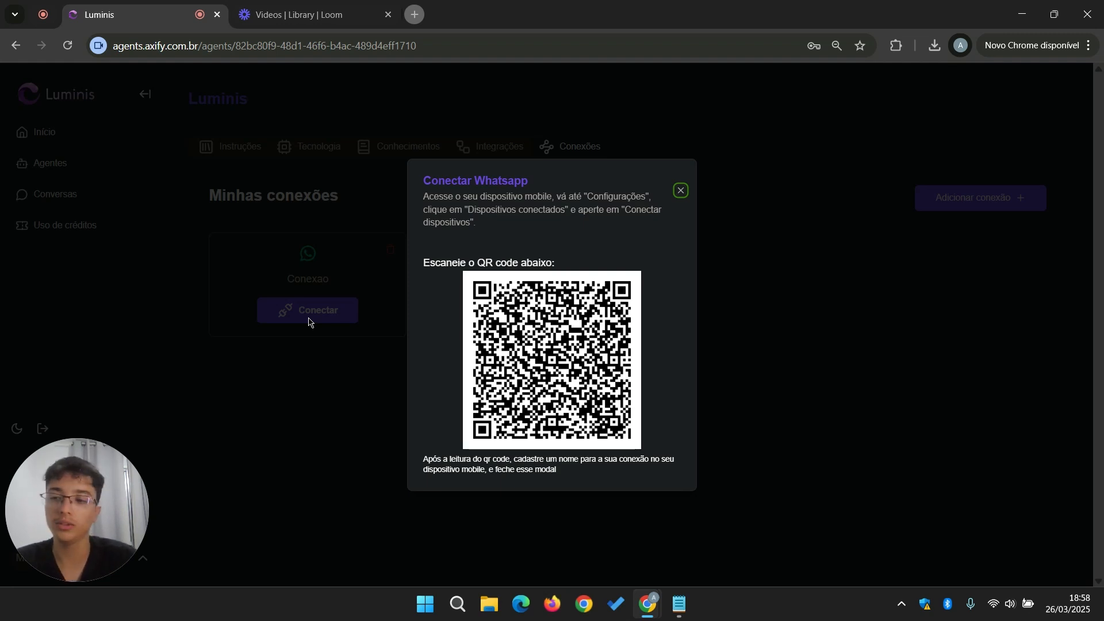
{"action": "left_click", "coordinate": [680, 191]}
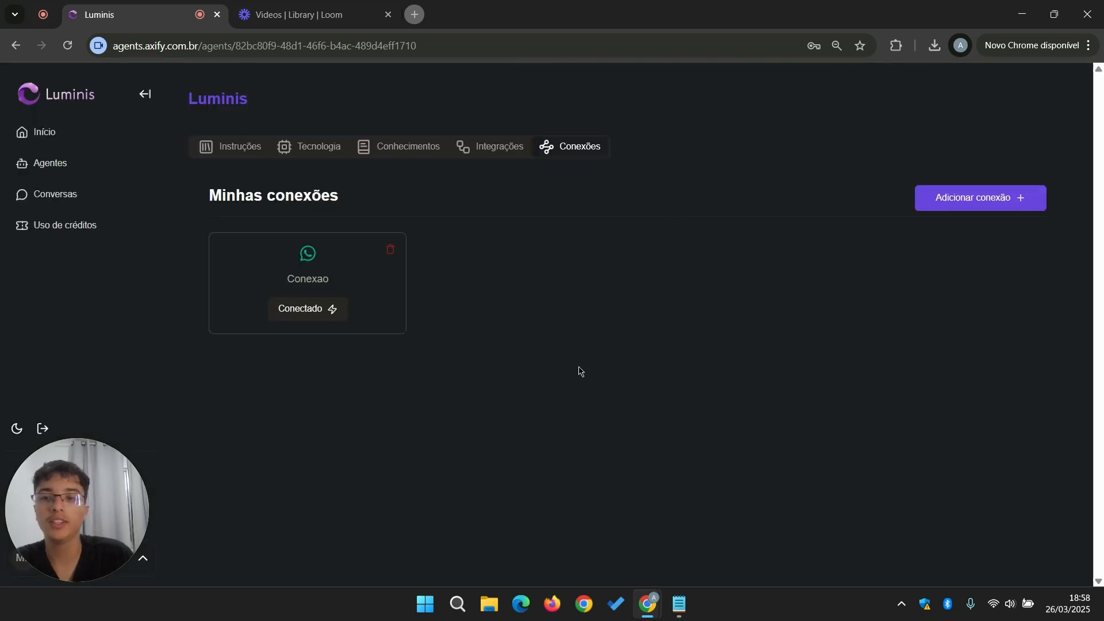